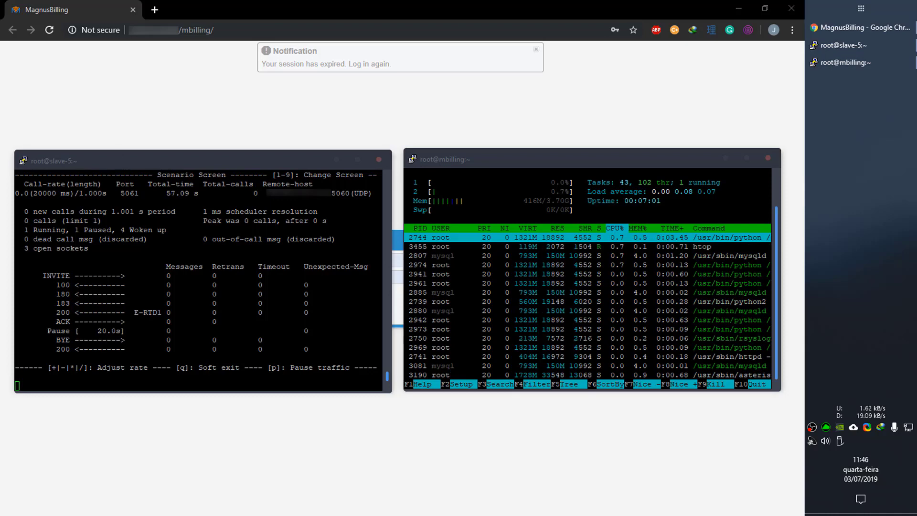
Step: Log back into MagnusBilling, open Users > Online Calls, and restore the SIPp and htop terminals
{"action": "left_click", "coordinate": [428, 177]}
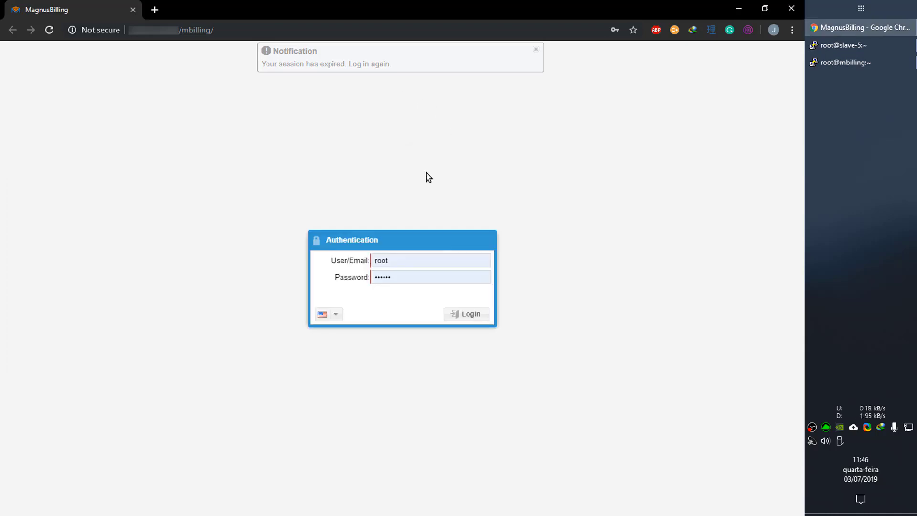
{"action": "left_click", "coordinate": [467, 314]}
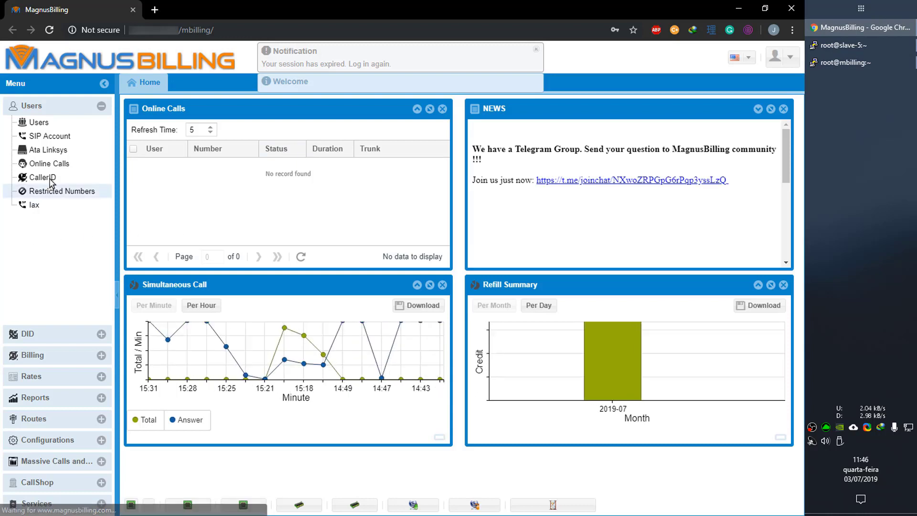
{"action": "left_click", "coordinate": [43, 164]}
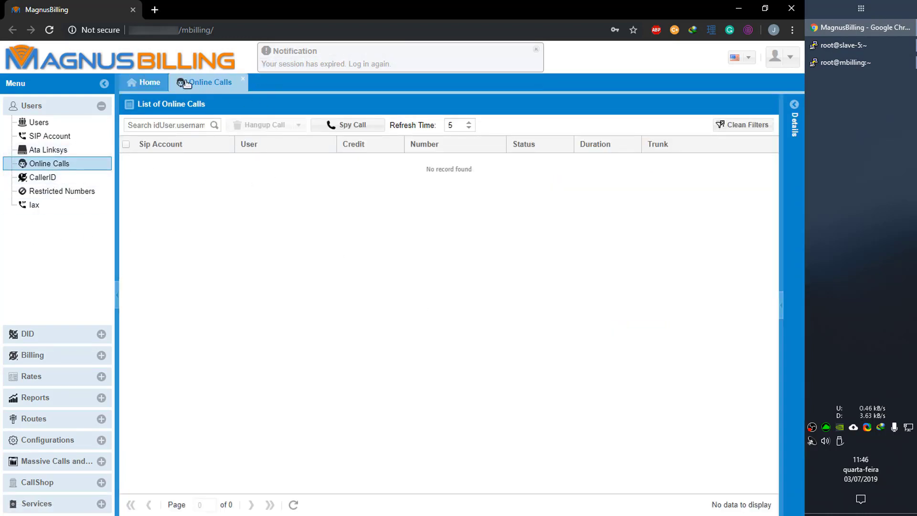
{"action": "left_click", "coordinate": [536, 50]}
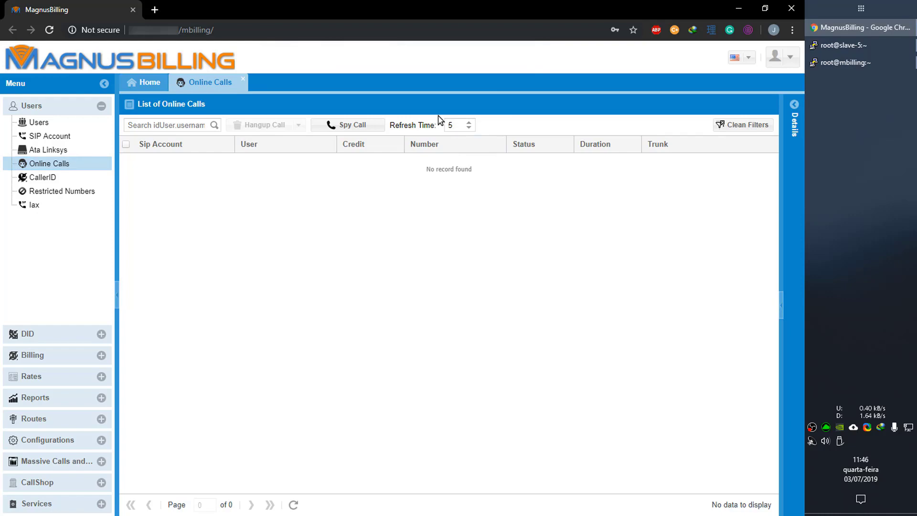
{"action": "left_click", "coordinate": [850, 48]}
{"action": "left_click", "coordinate": [845, 62]}
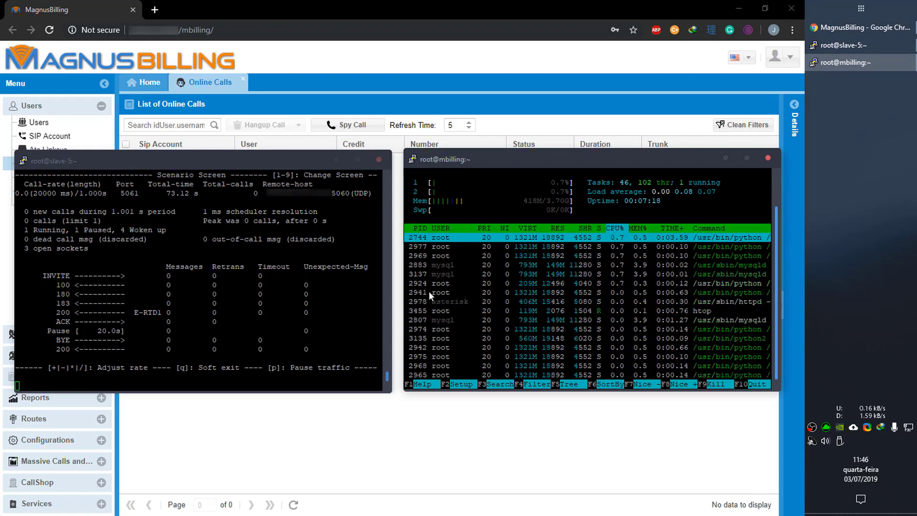
Step: Position the htop window, then start SIPp generating calls at 5 per second
{"action": "left_click_drag", "start_coordinate": [522, 159], "coordinate": [520, 161]}
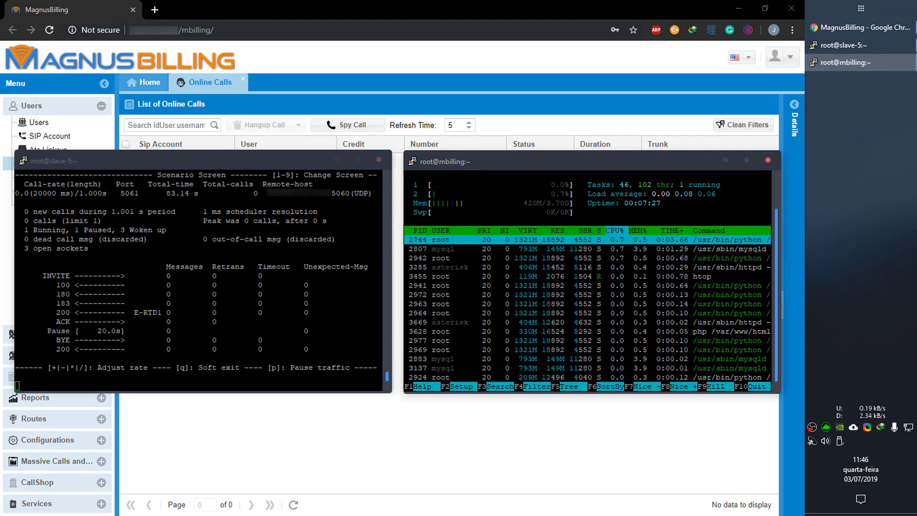
{"action": "key", "text": "alt+Tab"}
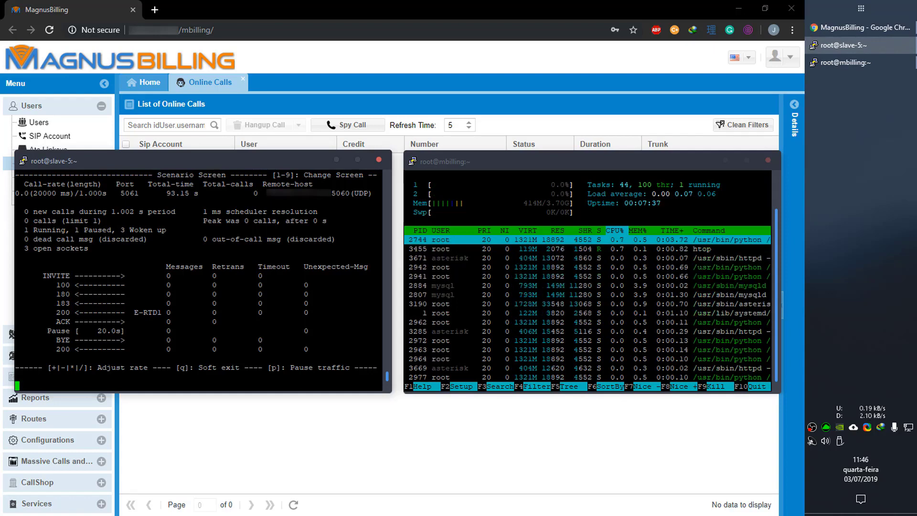
{"action": "key", "text": "plus"}
{"action": "key", "text": "plus"}
{"action": "key", "text": "plus"}
{"action": "key", "text": "plus"}
{"action": "key", "text": "plus"}
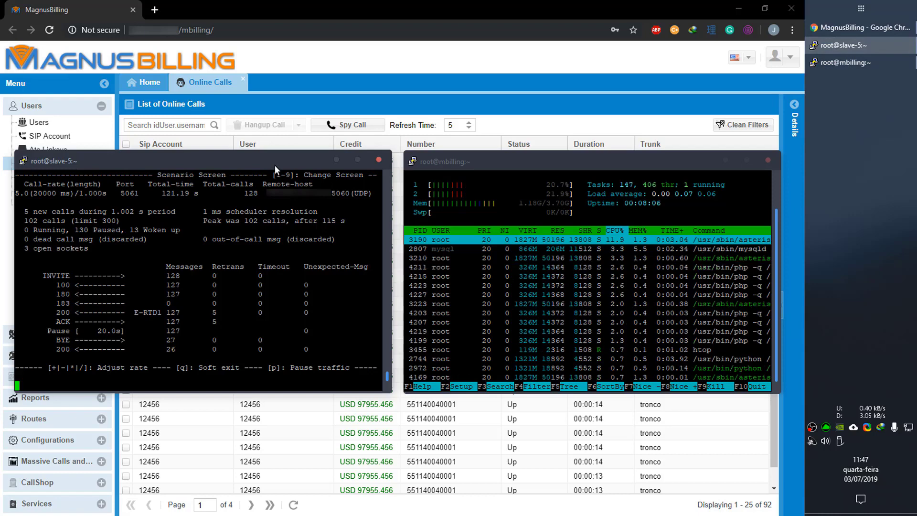
Step: Raise SIPp to 10 calls per second, shift both terminals left, and widen htop for full commands
{"action": "key", "text": "plus"}
{"action": "key", "text": "plus"}
{"action": "key", "text": "plus"}
{"action": "key", "text": "plus"}
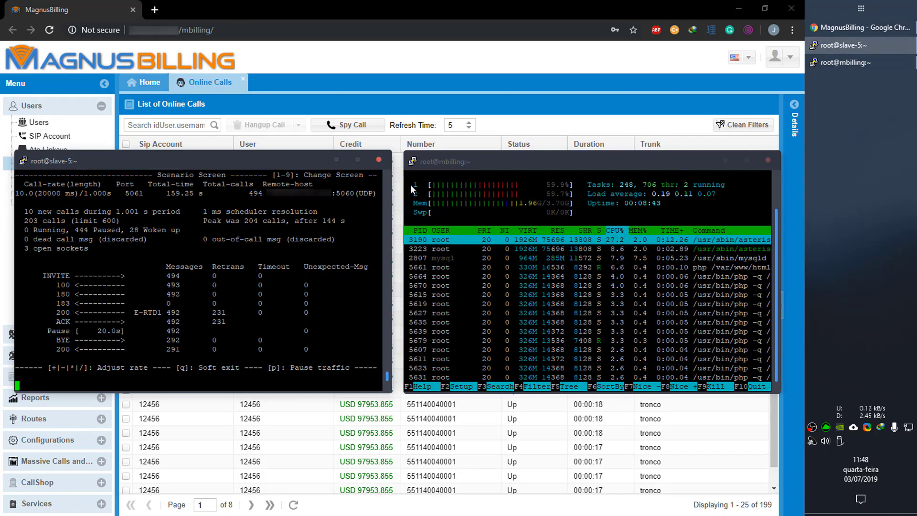
{"action": "left_click_drag", "start_coordinate": [259, 169], "coordinate": [243, 165]}
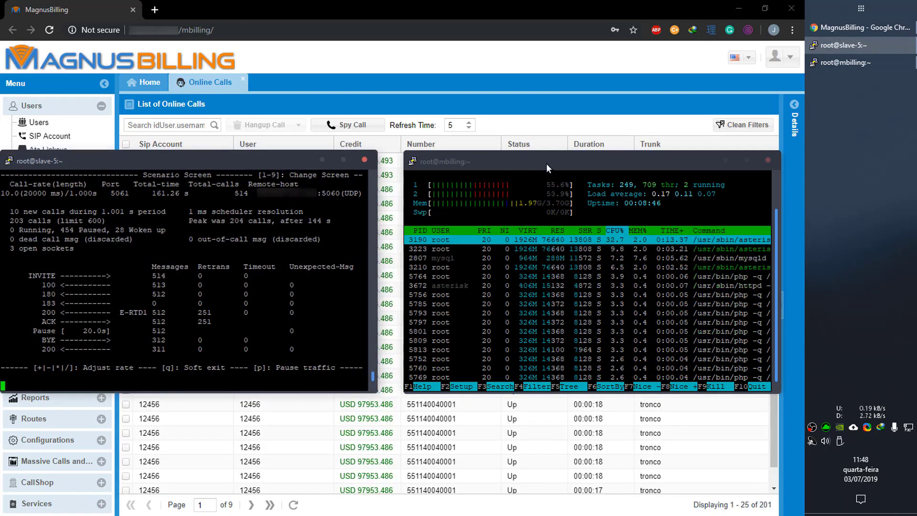
{"action": "left_click_drag", "start_coordinate": [547, 164], "coordinate": [513, 164]}
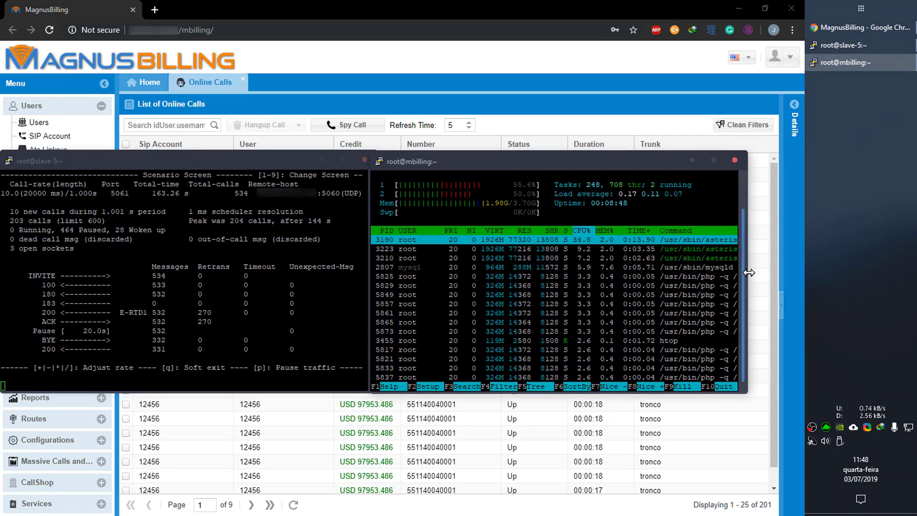
{"action": "left_click_drag", "start_coordinate": [748, 272], "coordinate": [802, 272]}
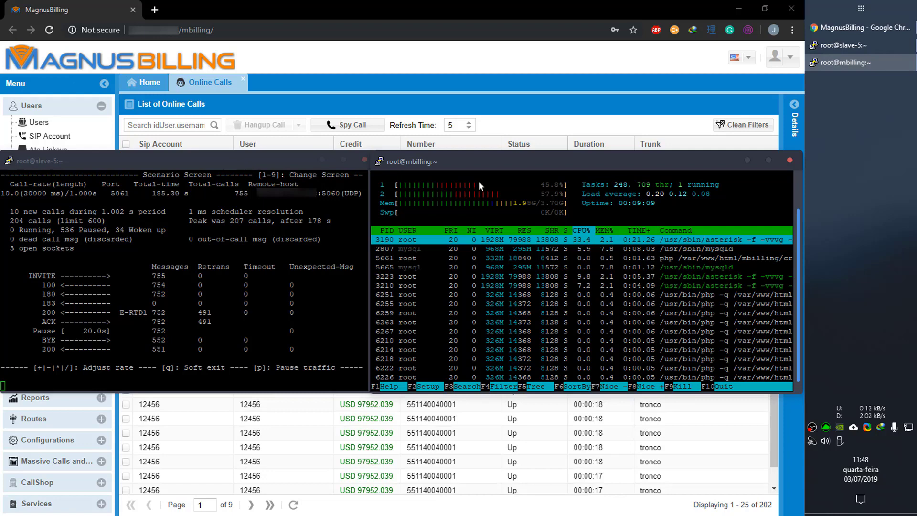
Step: Bring the SIPp terminal forward and push the call rate to 12 calls per second
{"action": "left_click", "coordinate": [264, 165]}
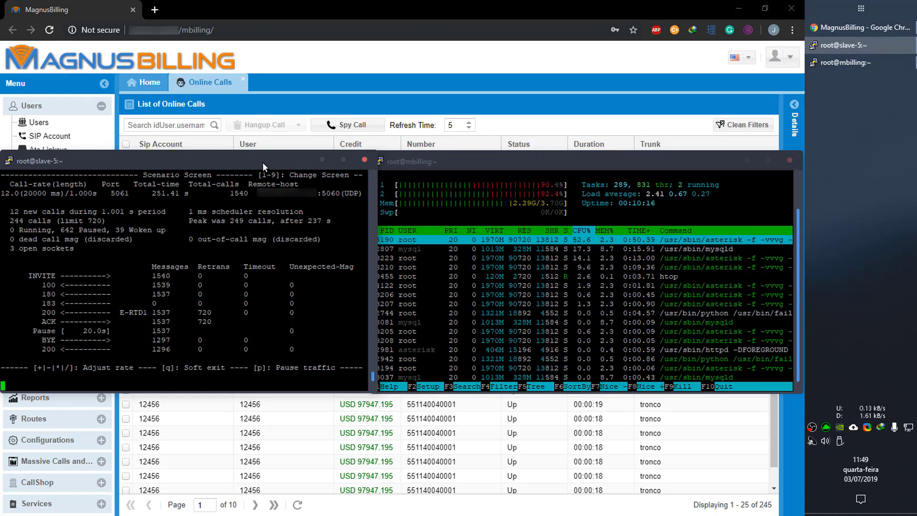
Step: Soft-exit SIPp with q after 1549 successful calls, then return to the MagnusBilling browser
{"action": "key", "text": "q"}
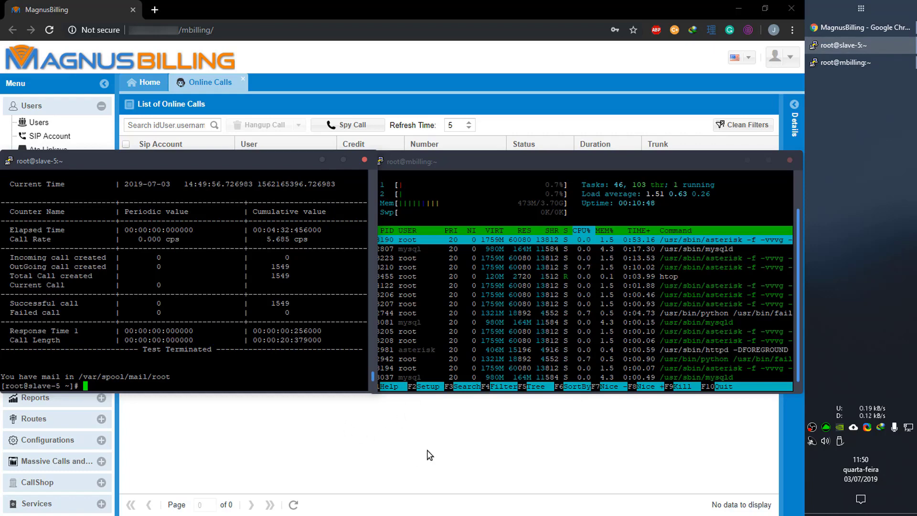
{"action": "key", "text": "alt+Tab"}
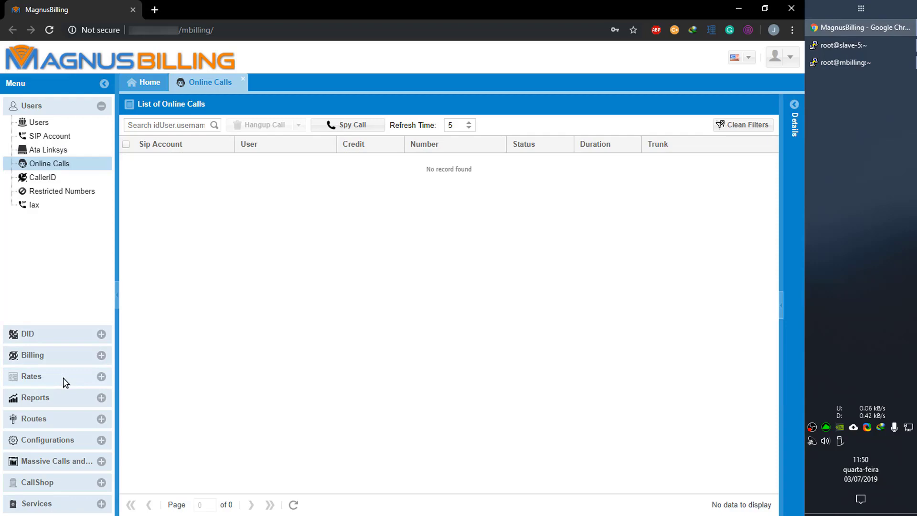
Step: Open Reports > CDR showing the 1549 test call records, with both terminals placed on top
{"action": "left_click", "coordinate": [91, 399]}
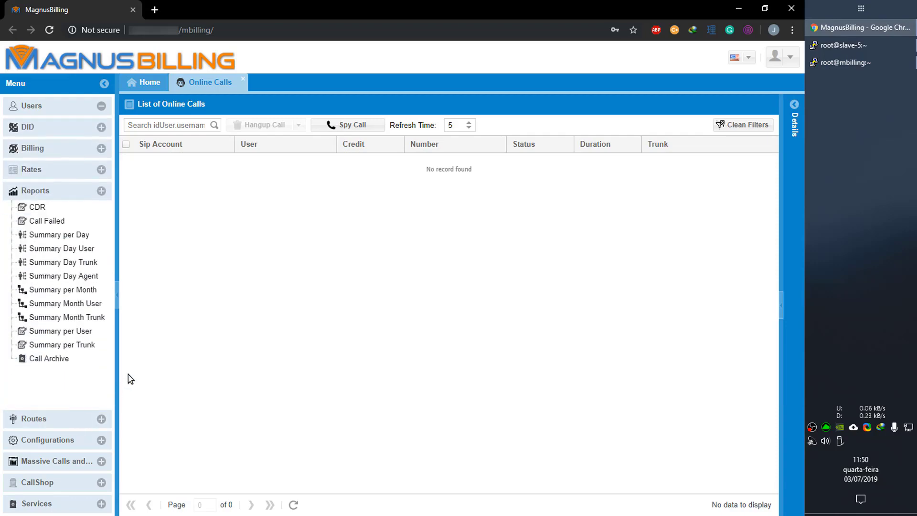
{"action": "left_click", "coordinate": [71, 206]}
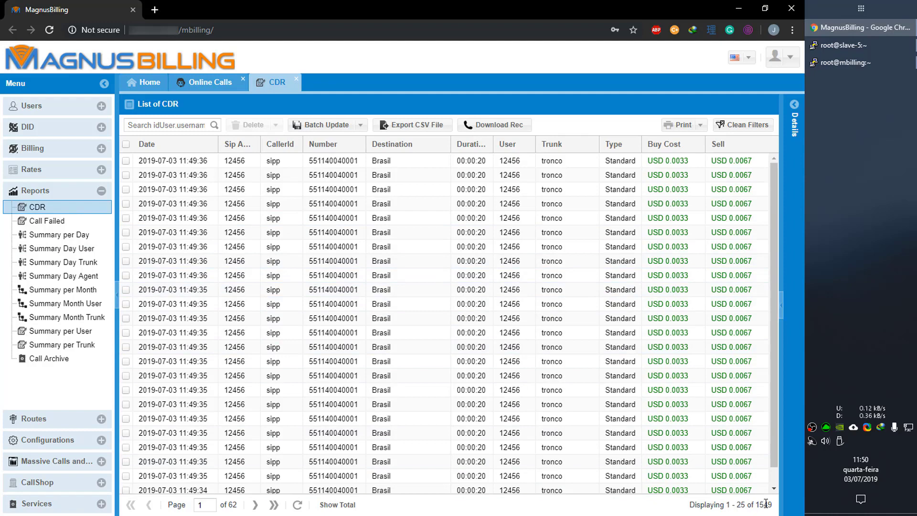
{"action": "left_click", "coordinate": [857, 48]}
{"action": "left_click", "coordinate": [861, 64]}
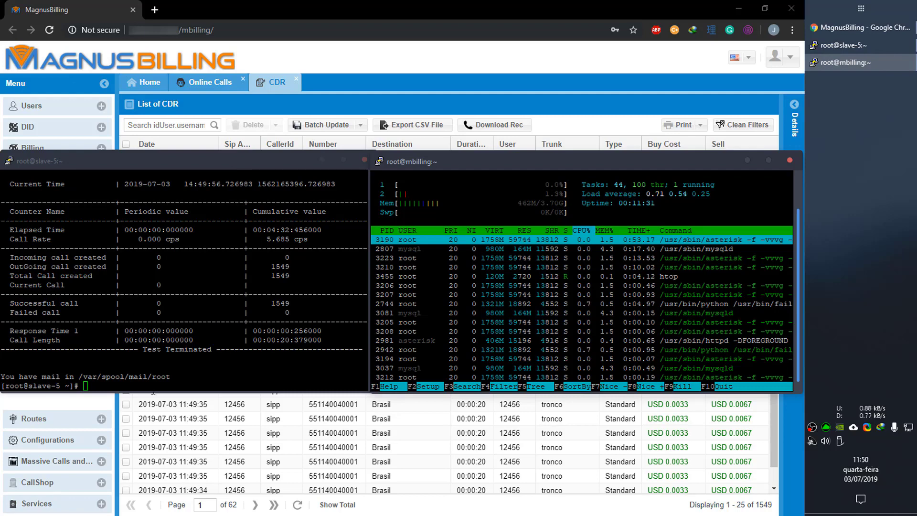
Step: Delete all call detail records via Delete > All, confirm, and refresh the empty CDR list
{"action": "left_click", "coordinate": [423, 511]}
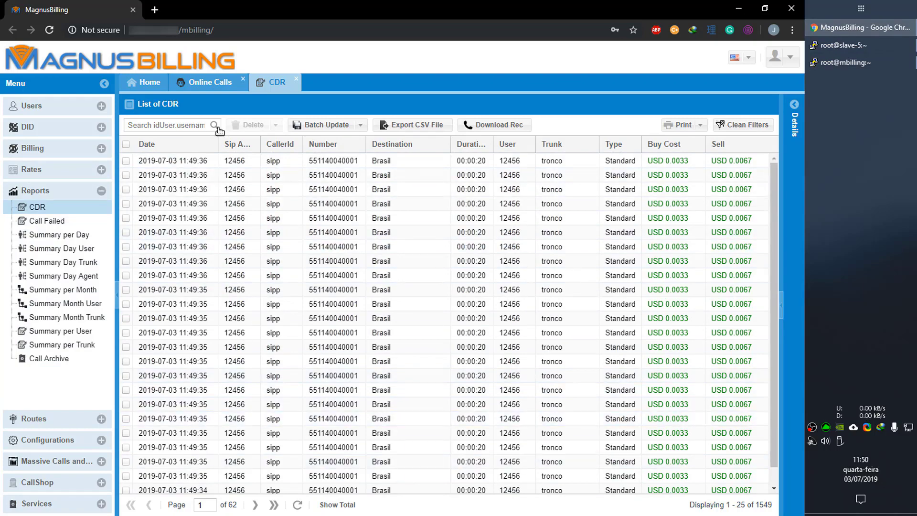
{"action": "left_click", "coordinate": [194, 160]}
{"action": "left_click", "coordinate": [275, 125]}
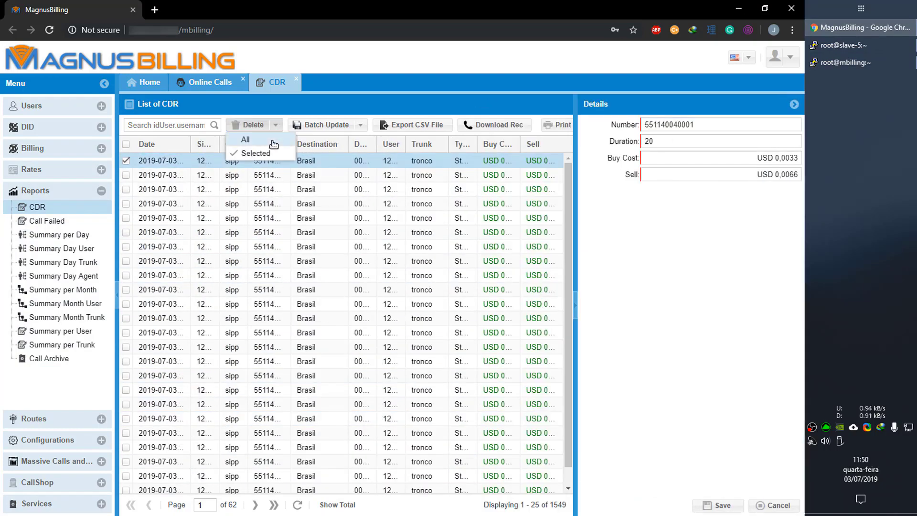
{"action": "left_click", "coordinate": [273, 140]}
{"action": "left_click", "coordinate": [385, 306]}
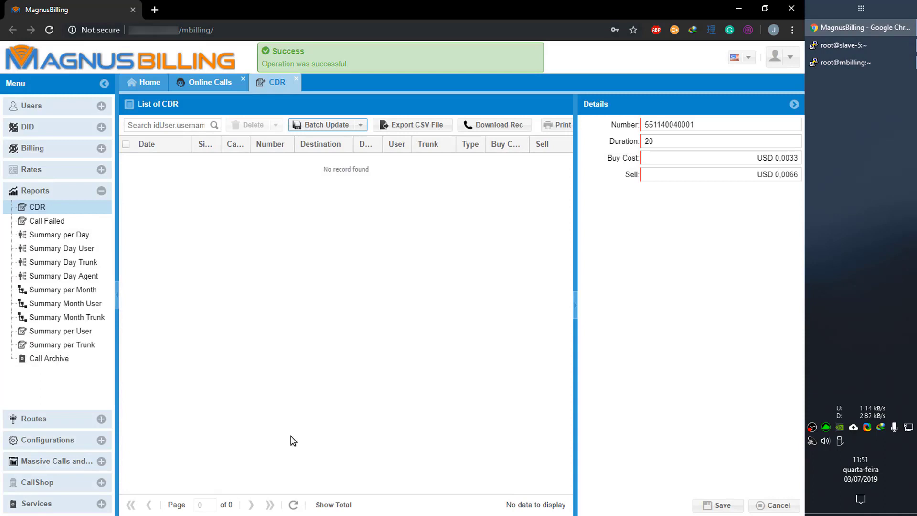
{"action": "left_click", "coordinate": [293, 505]}
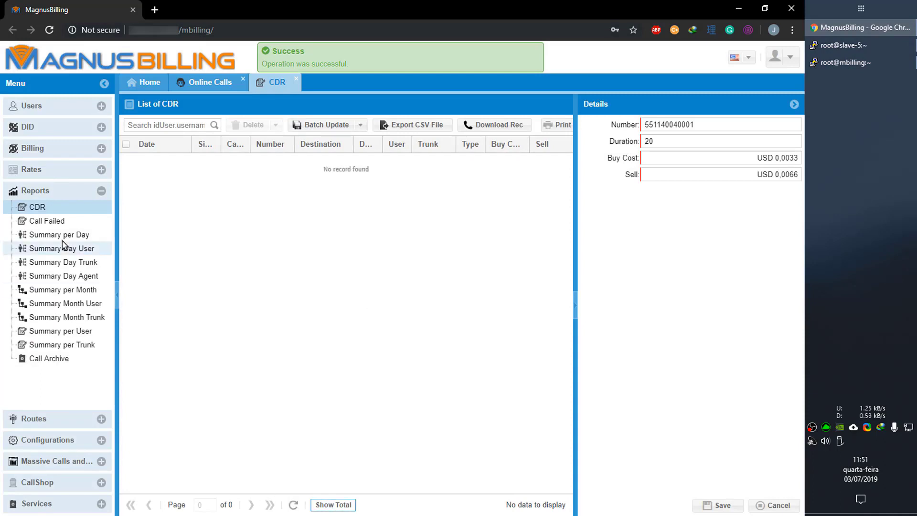
Step: Check that Call Failed and Online Calls are empty, then bring both terminals forward
{"action": "left_click", "coordinate": [47, 220]}
{"action": "left_click", "coordinate": [293, 504]}
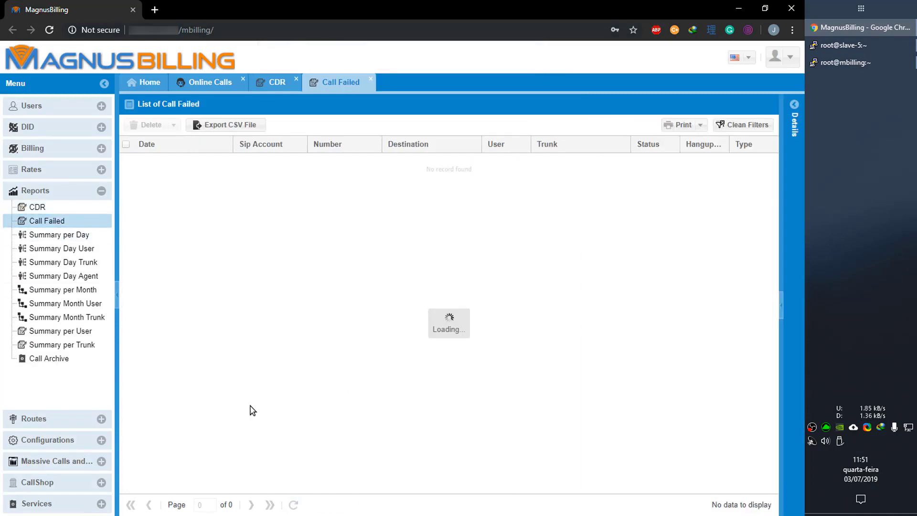
{"action": "left_click", "coordinate": [83, 208]}
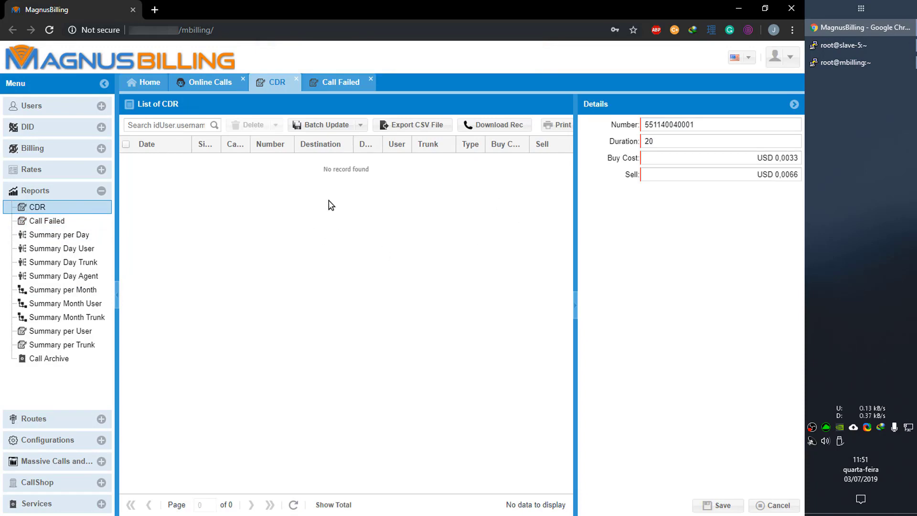
{"action": "left_click", "coordinate": [207, 83]}
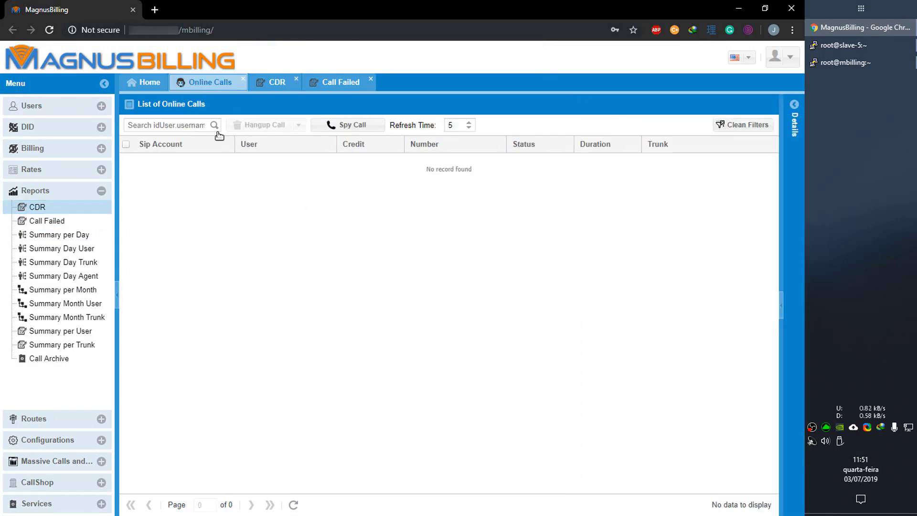
{"action": "left_click", "coordinate": [868, 61]}
{"action": "left_click", "coordinate": [871, 47]}
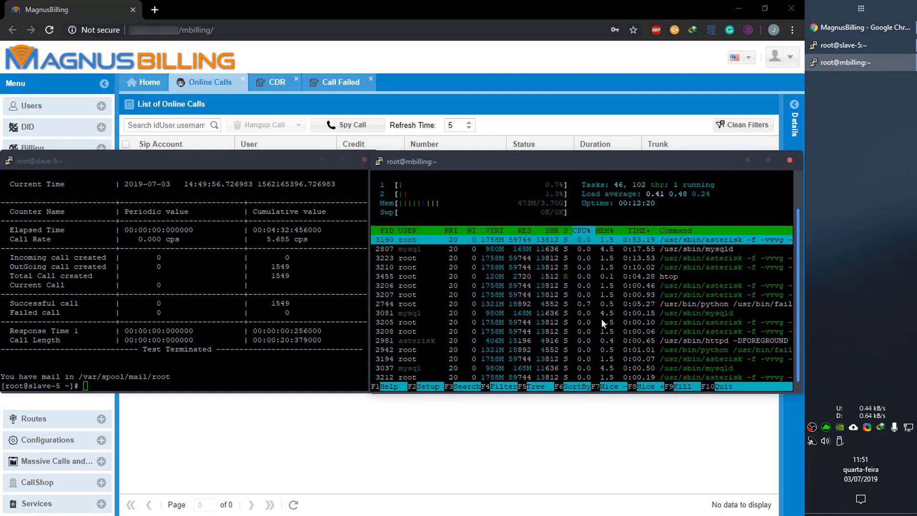
Step: Quit htop, run 'reload' in the asterisk -r console, exit it, and restart htop
{"action": "left_click", "coordinate": [601, 321]}
{"action": "key", "text": "q"}
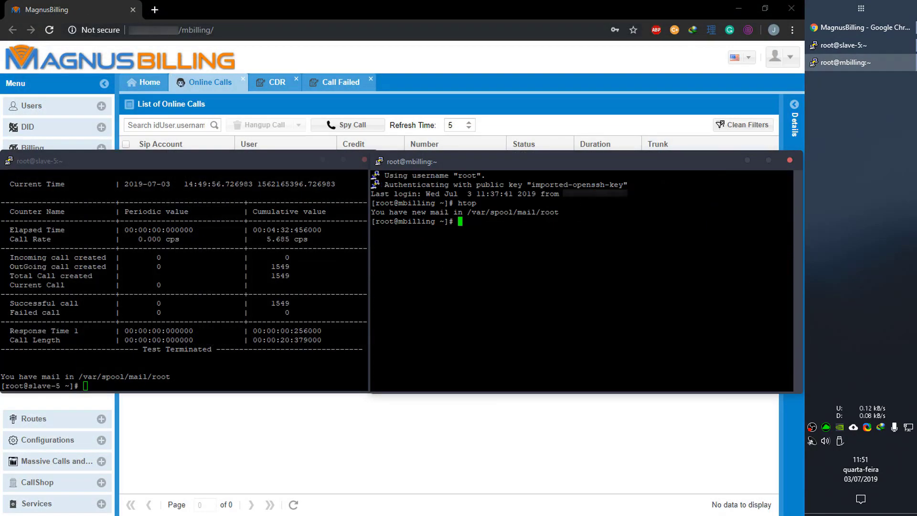
{"action": "type", "text": "asterisk -"}
{"action": "type", "text": "r"}
{"action": "key", "text": "Return"}
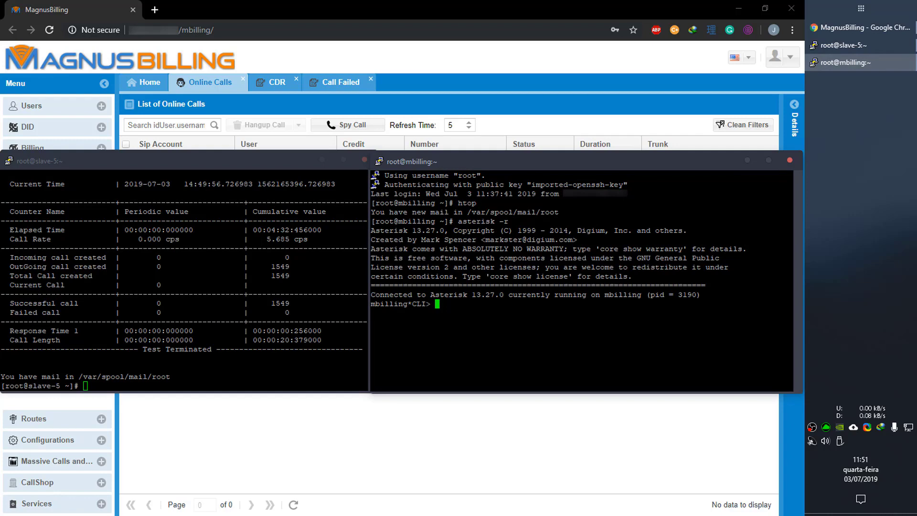
{"action": "type", "text": "reload"}
{"action": "key", "text": "Return"}
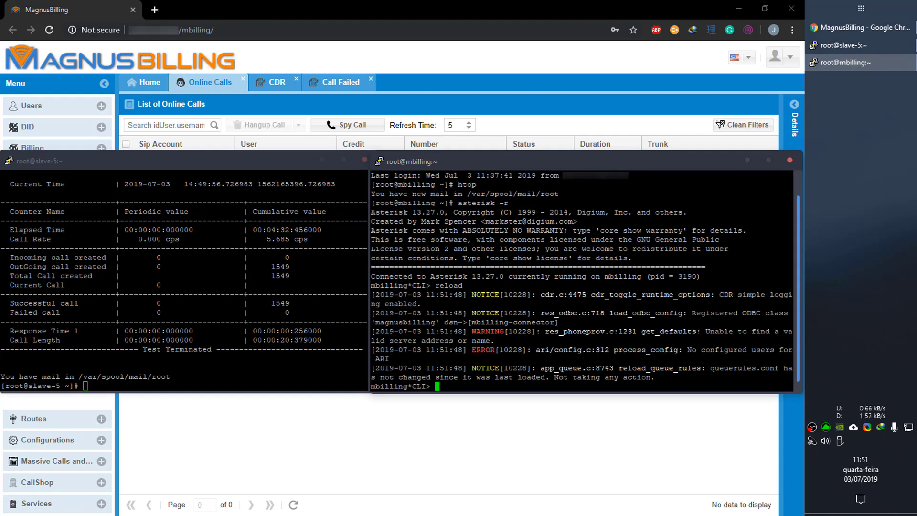
{"action": "type", "text": "exit"}
{"action": "key", "text": "Return"}
{"action": "type", "text": "htop"}
{"action": "key", "text": "Return"}
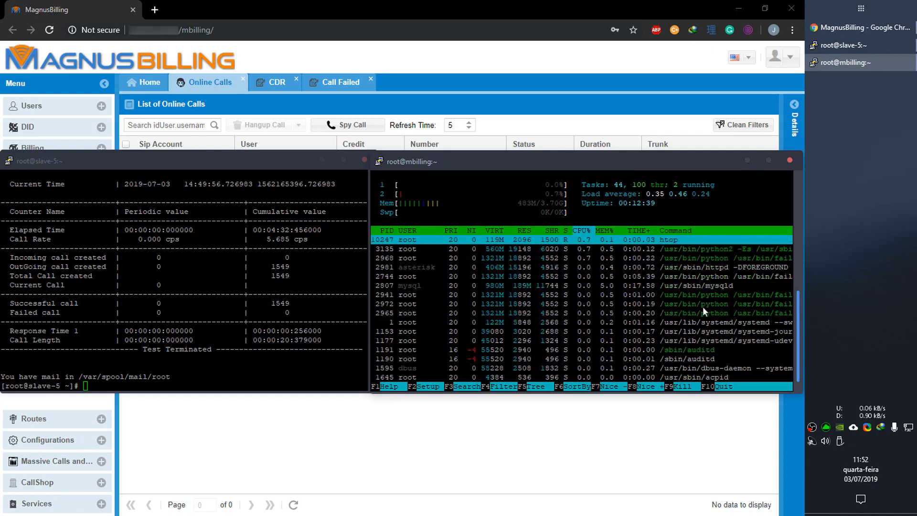
Step: Clear the SIPp terminal screen for a new 10 calls-per-second run against the billing server
{"action": "key", "text": "alt+Tab"}
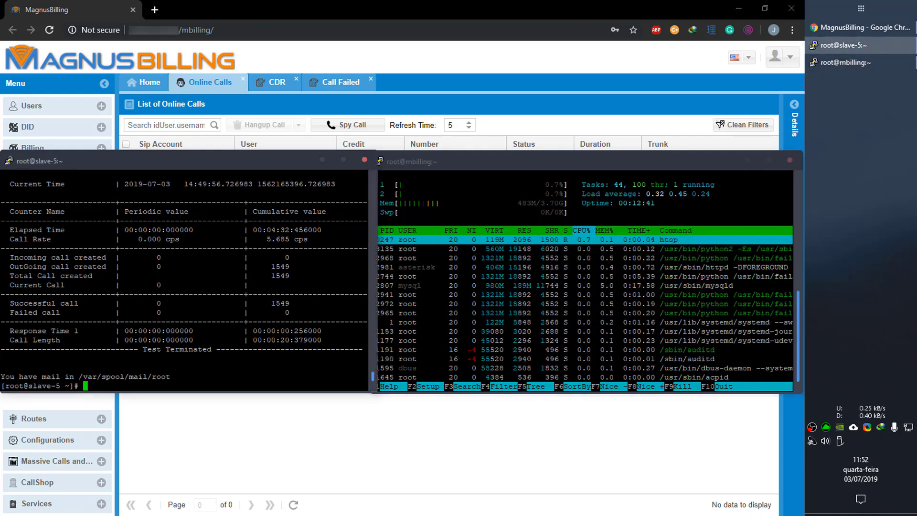
{"action": "type", "text": "clear"}
{"action": "key", "text": "Return"}
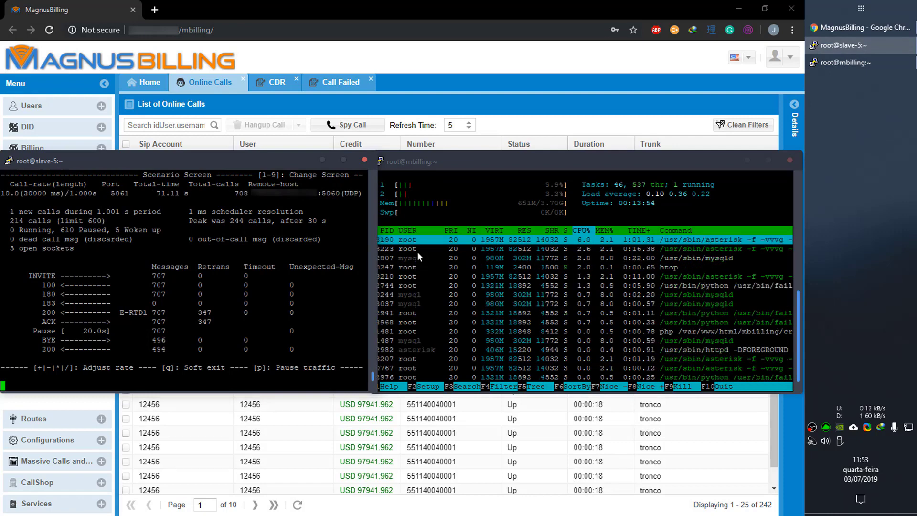
Step: Increase the SIPp call rate up to 40 calls per second
{"action": "key", "text": "asterisk"}
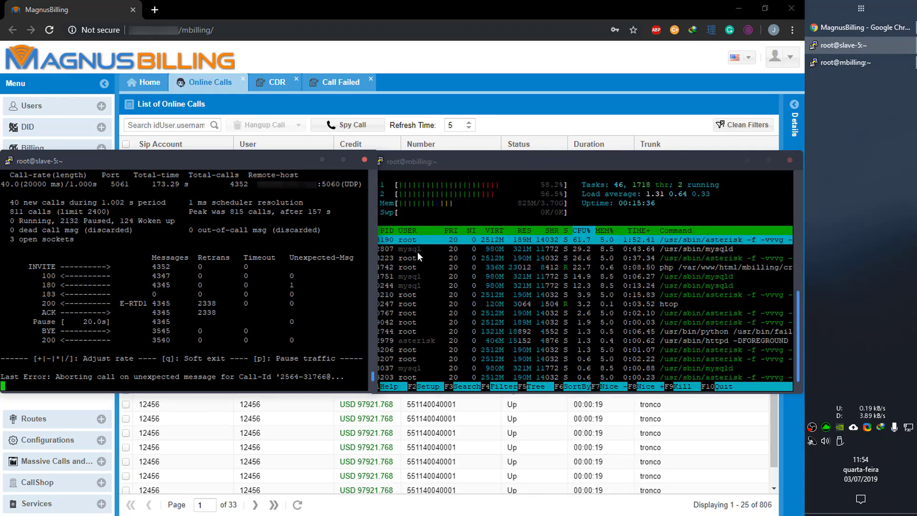
Step: Bring the MagnusBilling Online Calls page, showing 807 active calls, back in front of the terminals
{"action": "key", "text": "alt+Tab"}
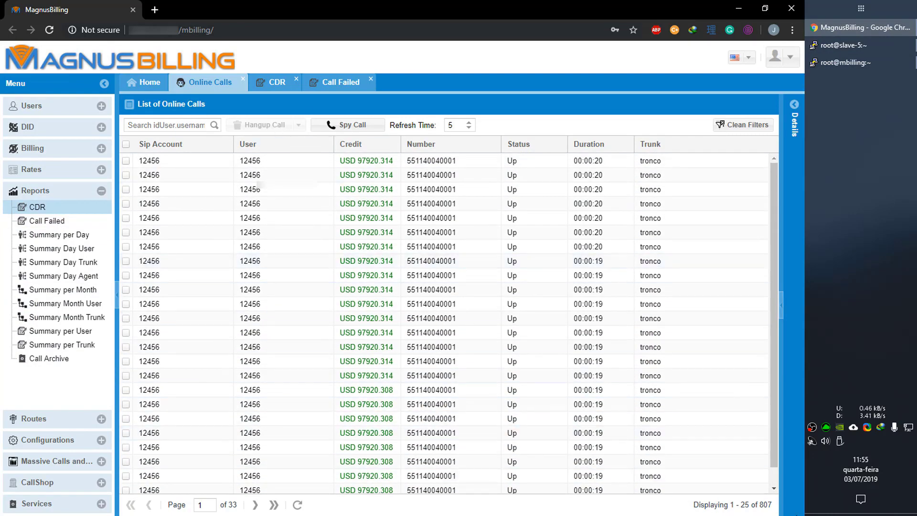
Step: Check the SIPp and htop terminals, then return to the MagnusBilling page
{"action": "left_click", "coordinate": [862, 46]}
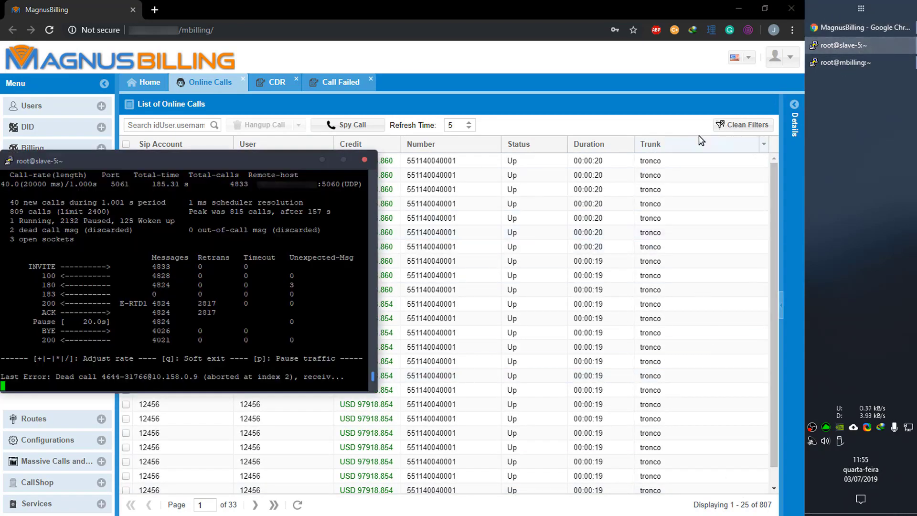
{"action": "left_click", "coordinate": [865, 62]}
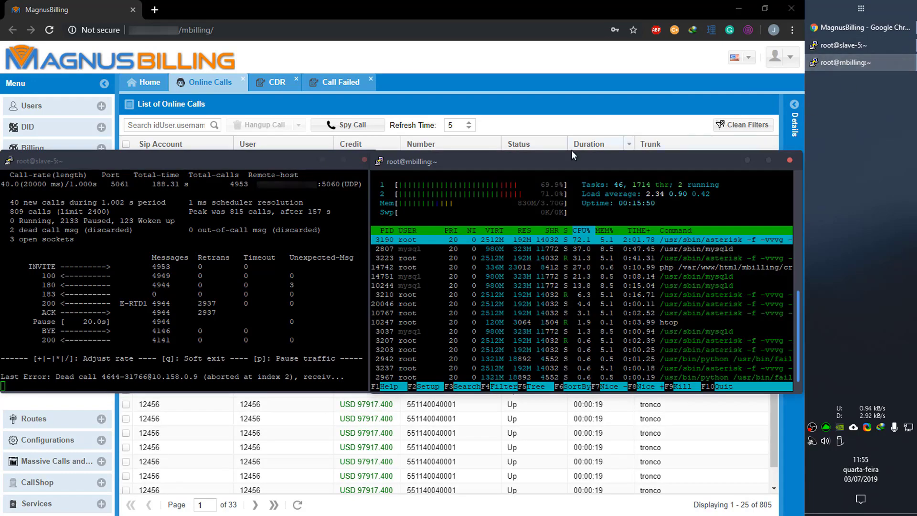
{"action": "left_click", "coordinate": [559, 102]}
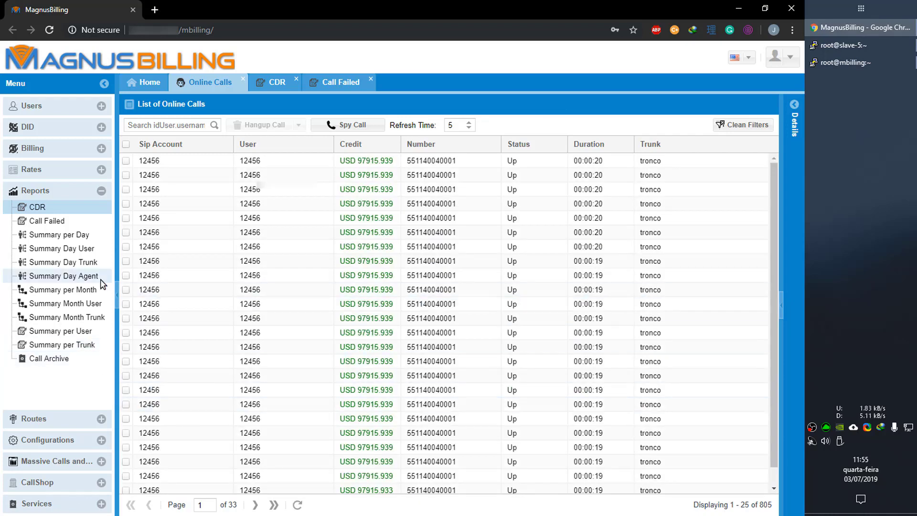
Step: Find and open the Maximum CPS setting by searching 'CPS' in Configurations > Settings
{"action": "left_click", "coordinate": [102, 442]}
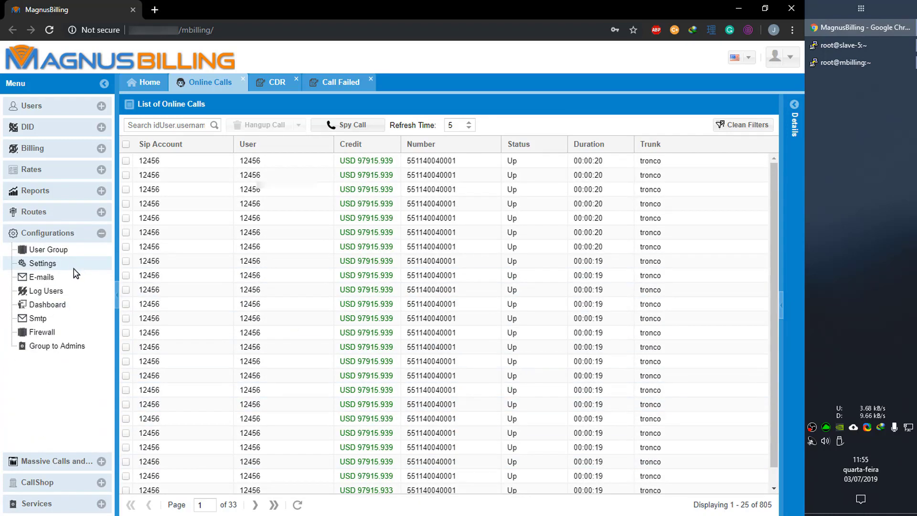
{"action": "left_click", "coordinate": [53, 264]}
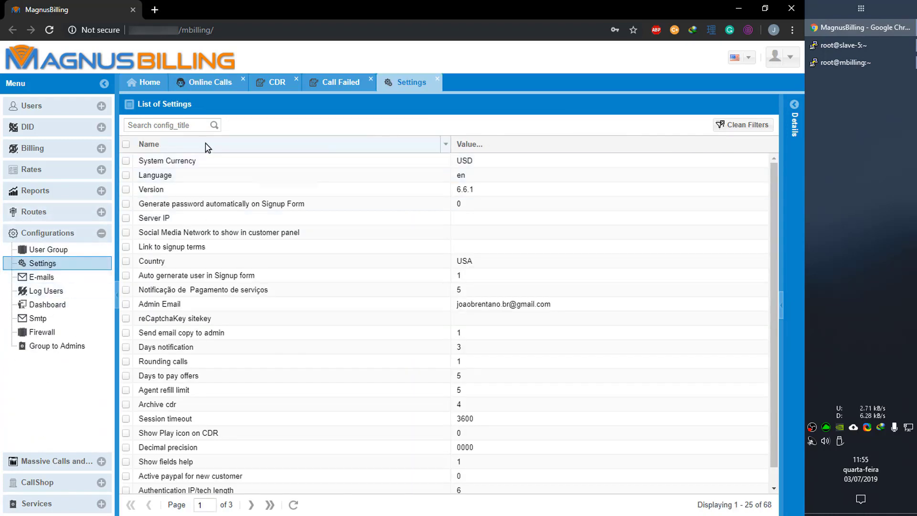
{"action": "left_click", "coordinate": [186, 127]}
{"action": "type", "text": "CPS"}
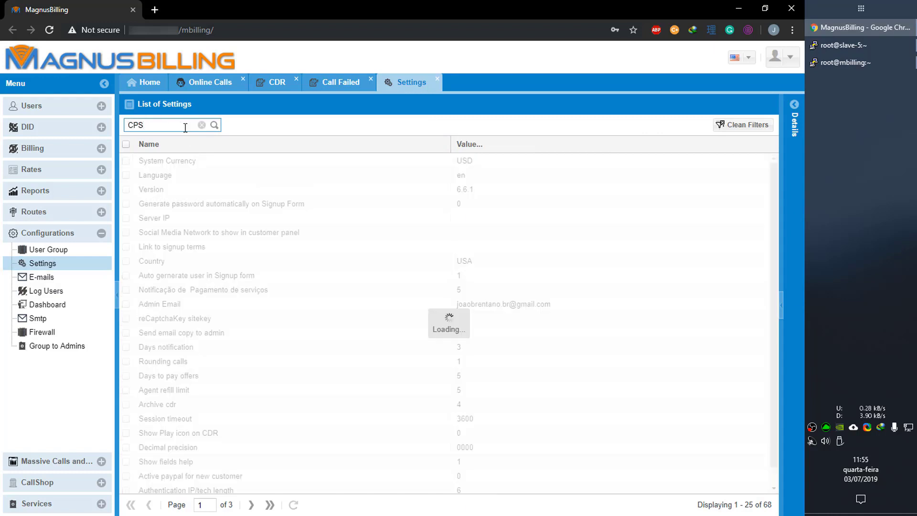
{"action": "left_click", "coordinate": [478, 161]}
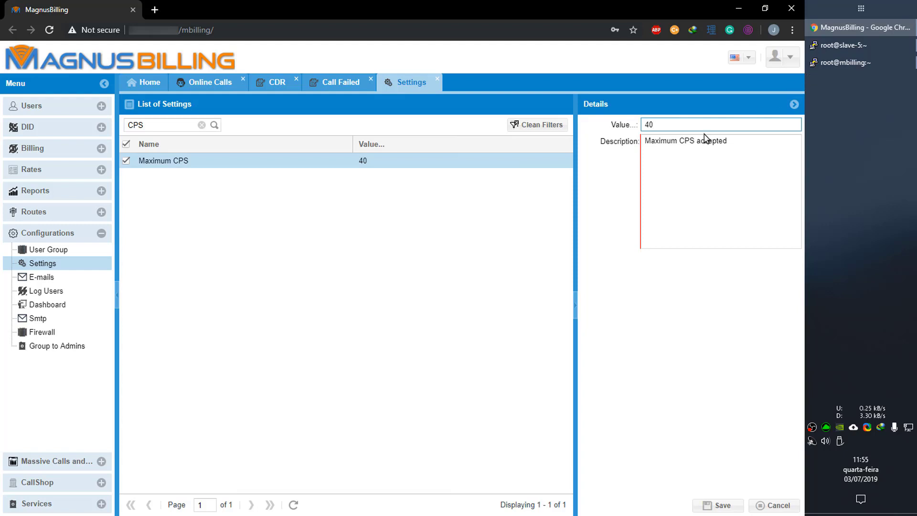
Step: Change Maximum CPS from 40 to 20 and save, then watch the SIPp terminal
{"action": "left_click", "coordinate": [869, 48]}
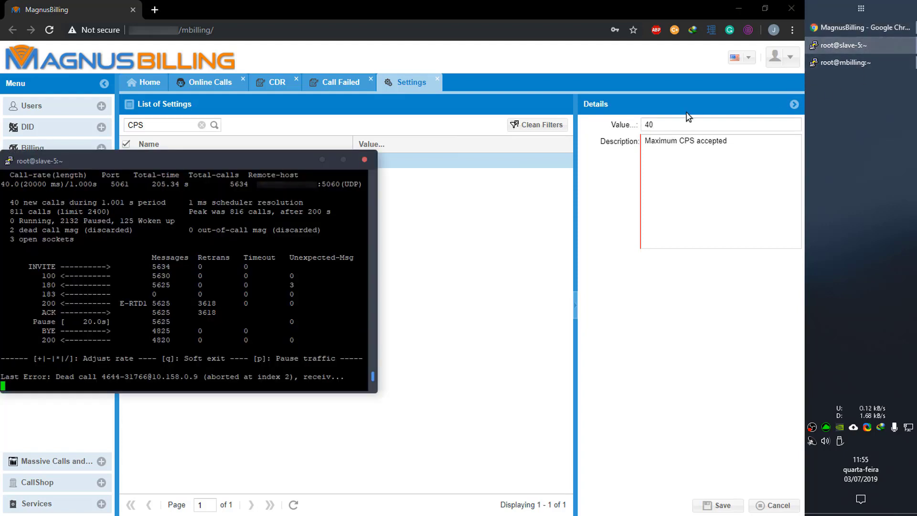
{"action": "double_click", "coordinate": [644, 123]}
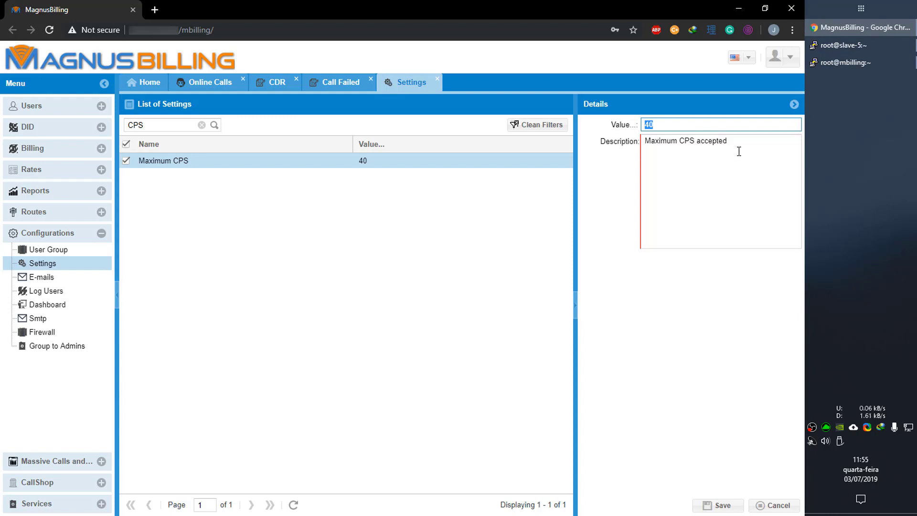
{"action": "left_click", "coordinate": [726, 506]}
{"action": "left_click", "coordinate": [851, 48]}
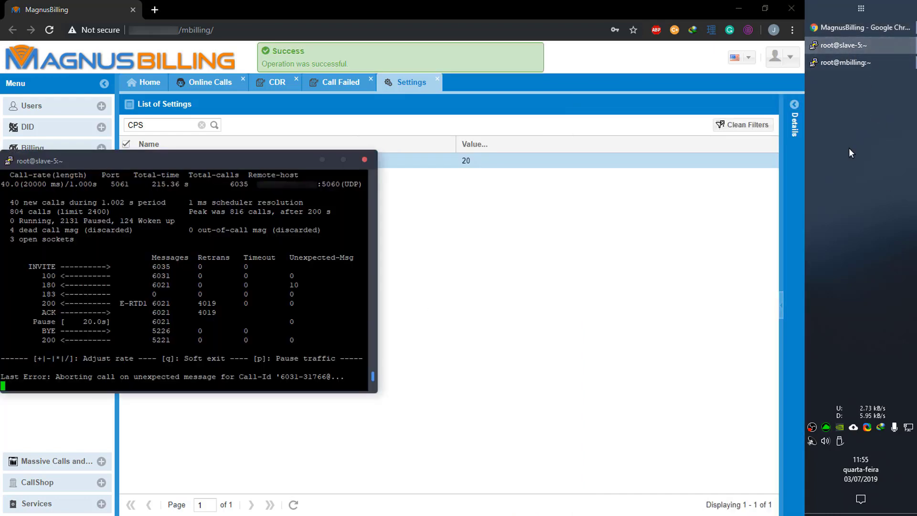
Step: With htop showing, push the SIPp call rate to 60 calls/s, then back to 40
{"action": "left_click", "coordinate": [874, 64]}
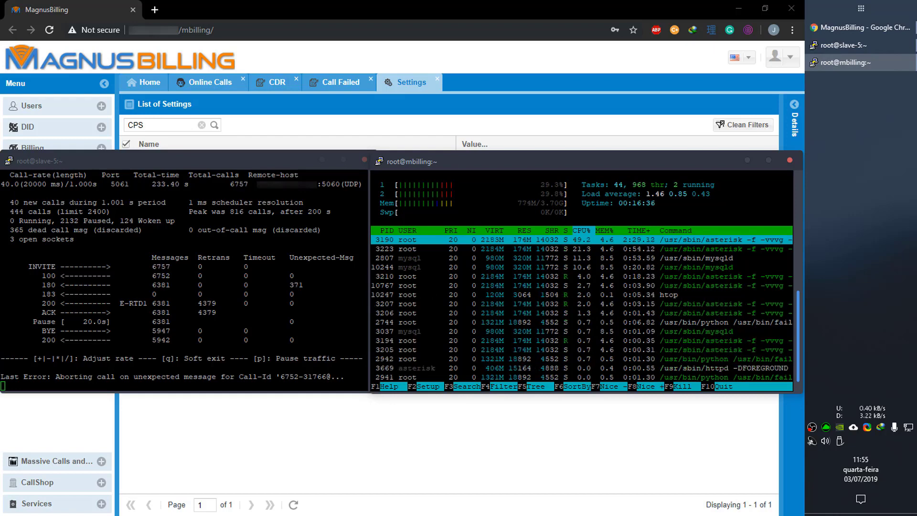
{"action": "left_click", "coordinate": [181, 160]}
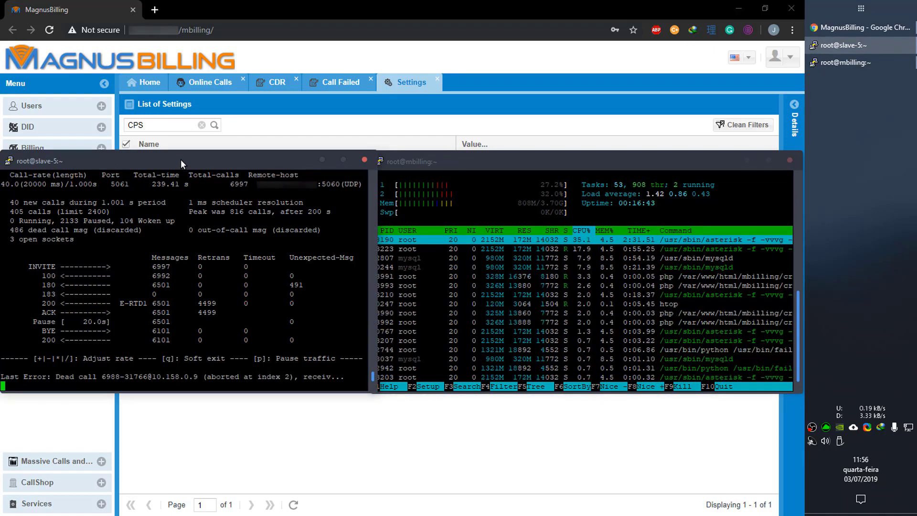
{"action": "key", "text": "asterisk"}
{"action": "key", "text": "asterisk"}
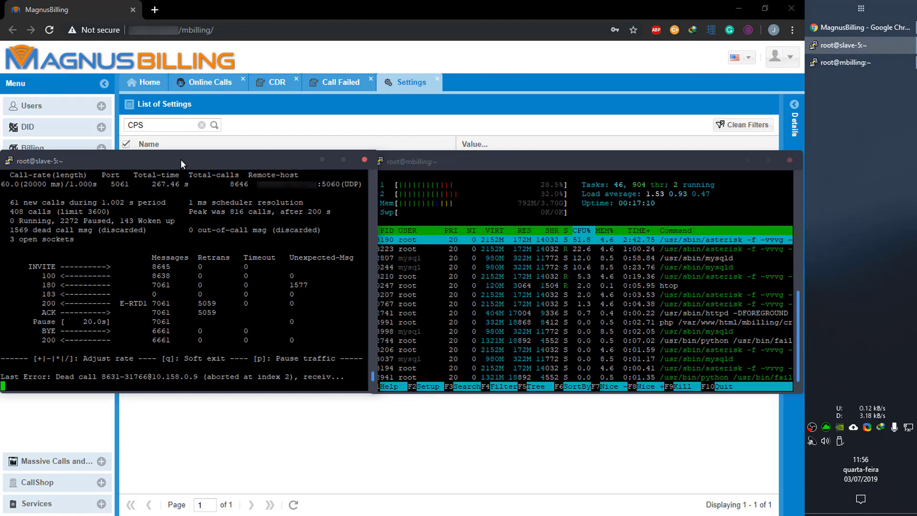
{"action": "key", "text": "slash"}
{"action": "key", "text": "slash"}
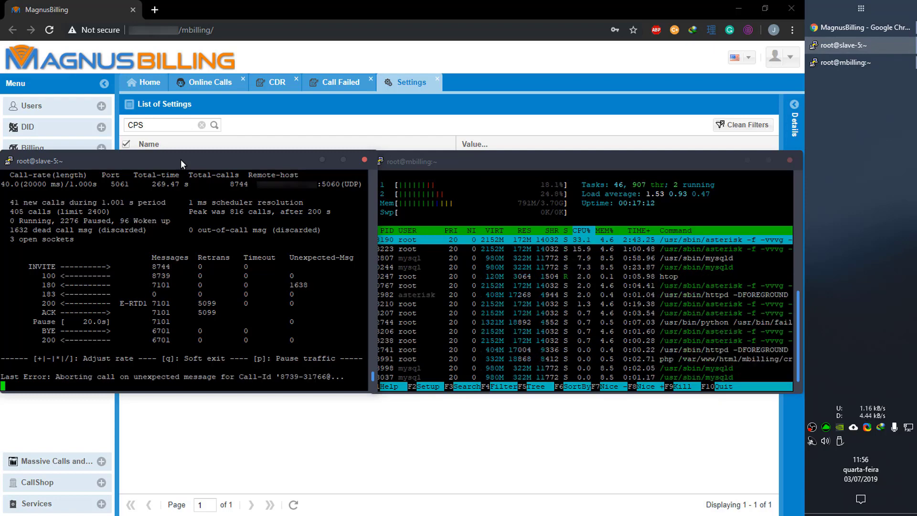
Step: Set the Maximum CPS setting back to 40 and save it
{"action": "left_click", "coordinate": [303, 420]}
{"action": "left_click", "coordinate": [502, 164]}
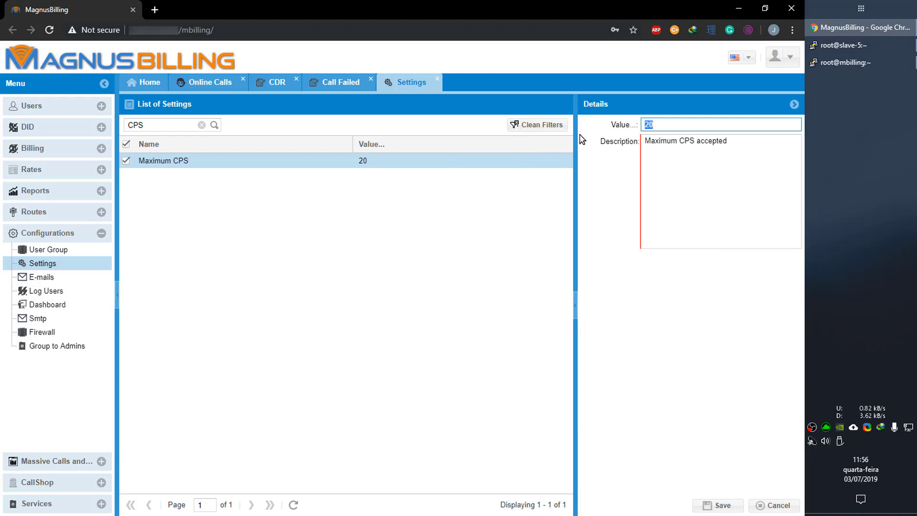
{"action": "type", "text": "40"}
{"action": "left_click", "coordinate": [718, 508]}
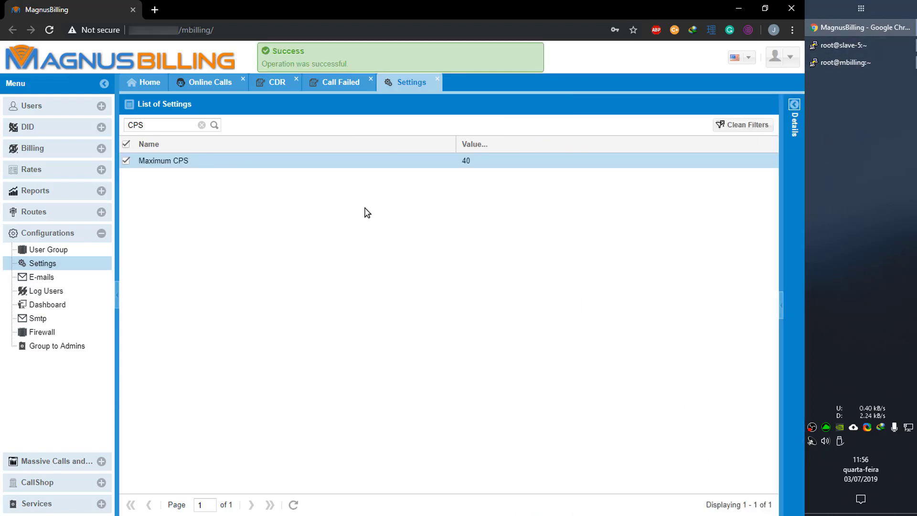
Step: Check the SIPp and htop terminals, then open the Users > Users list
{"action": "left_click", "coordinate": [889, 49]}
{"action": "left_click", "coordinate": [880, 66]}
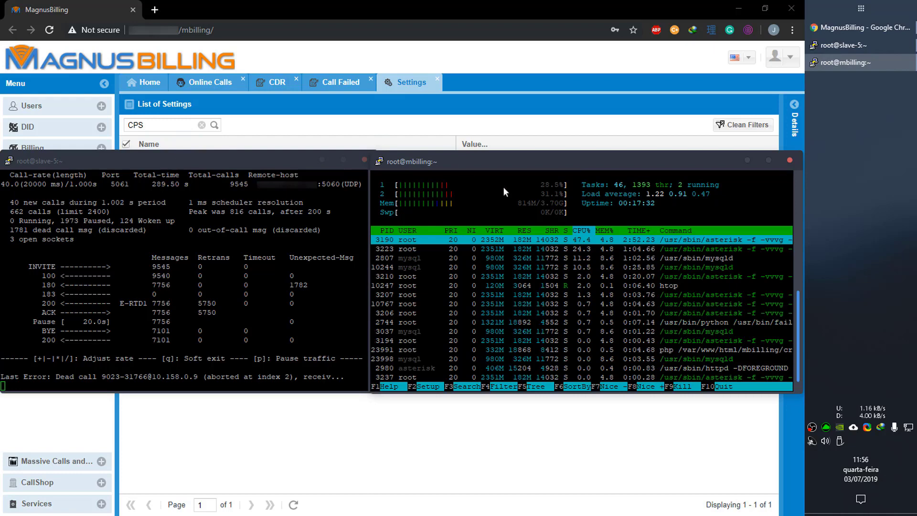
{"action": "left_click", "coordinate": [418, 436]}
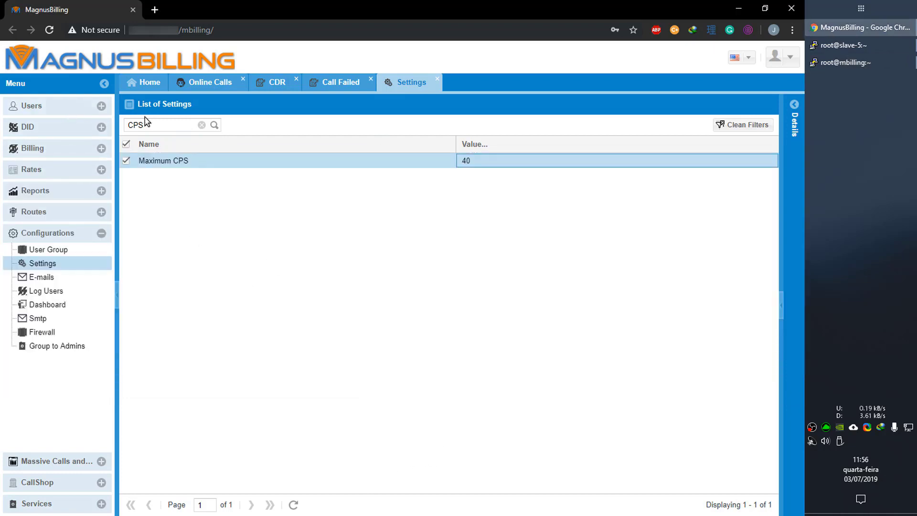
{"action": "left_click", "coordinate": [69, 106]}
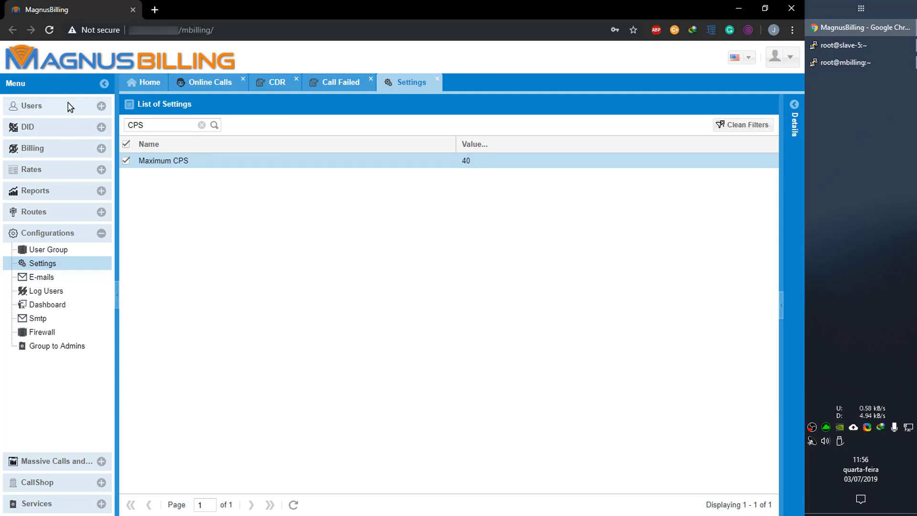
{"action": "left_click", "coordinate": [79, 122]}
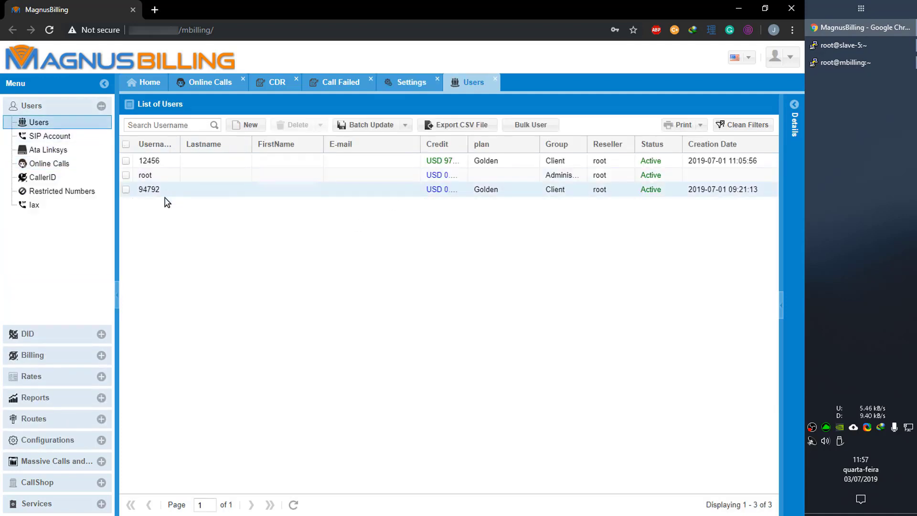
Step: Change the first client user's CPS Limit from -1 to 1 and save
{"action": "left_click", "coordinate": [364, 163]}
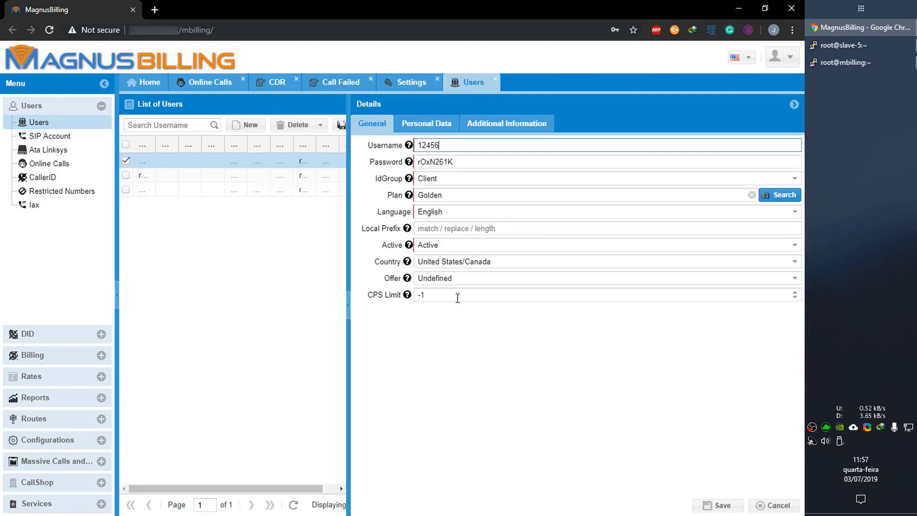
{"action": "left_click", "coordinate": [457, 298]}
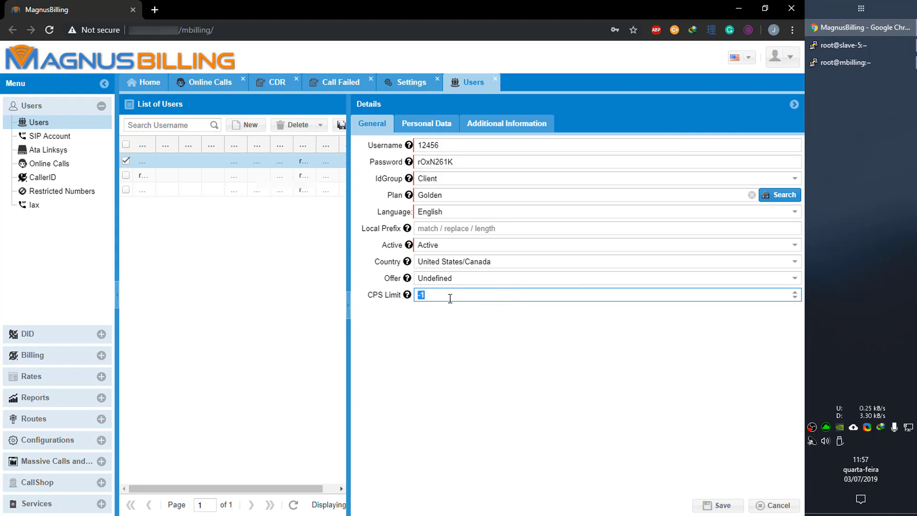
{"action": "type", "text": "1"}
{"action": "left_click", "coordinate": [719, 506]}
Step: Watch SIPp and htop under the 1 CPS user limit, then reopen the first client's details
{"action": "left_click", "coordinate": [845, 47]}
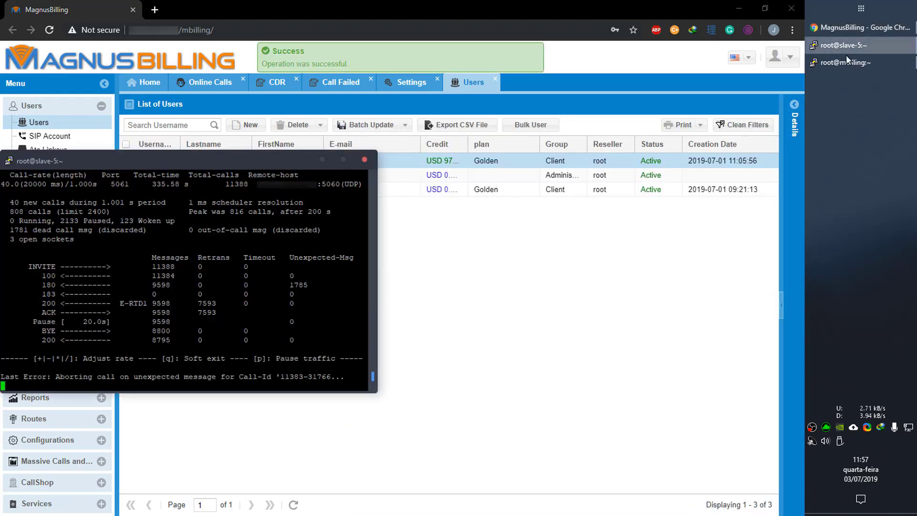
{"action": "left_click", "coordinate": [871, 63]}
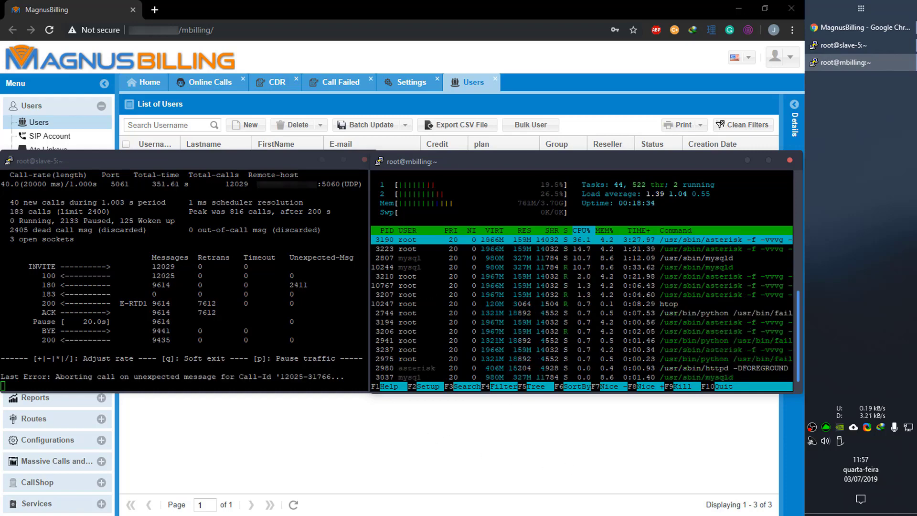
{"action": "left_click", "coordinate": [430, 453]}
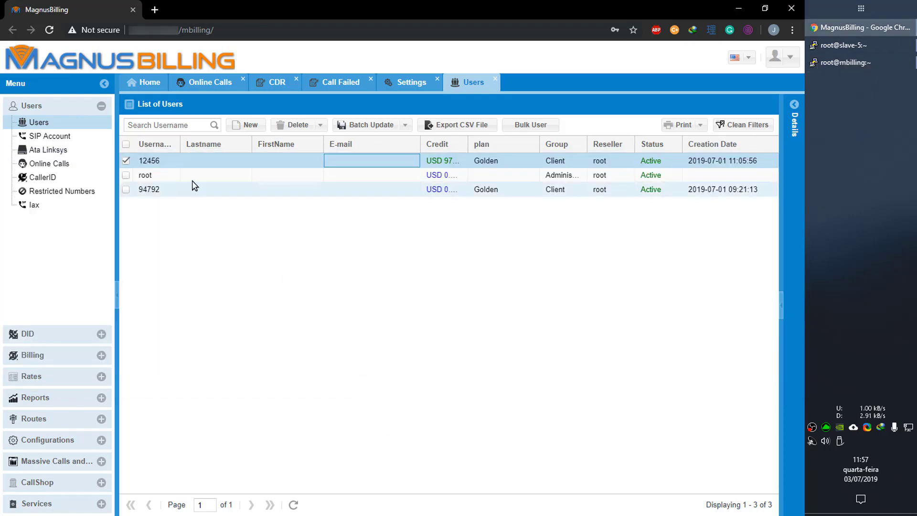
{"action": "left_click", "coordinate": [236, 163]}
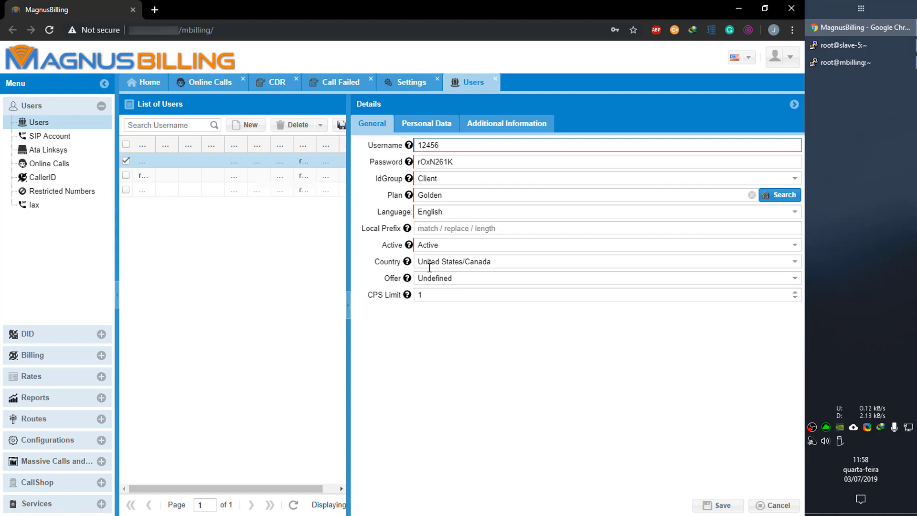
Step: Save the first client's CPS Limit as -1, then check the SIPp and htop terminals
{"action": "left_click", "coordinate": [421, 294]}
{"action": "key", "text": "Home"}
{"action": "type", "text": "-"}
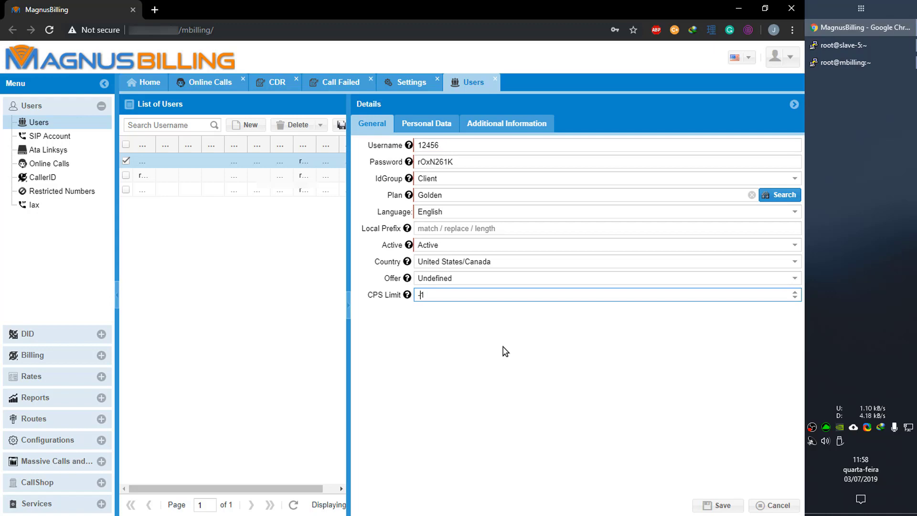
{"action": "left_click", "coordinate": [717, 505]}
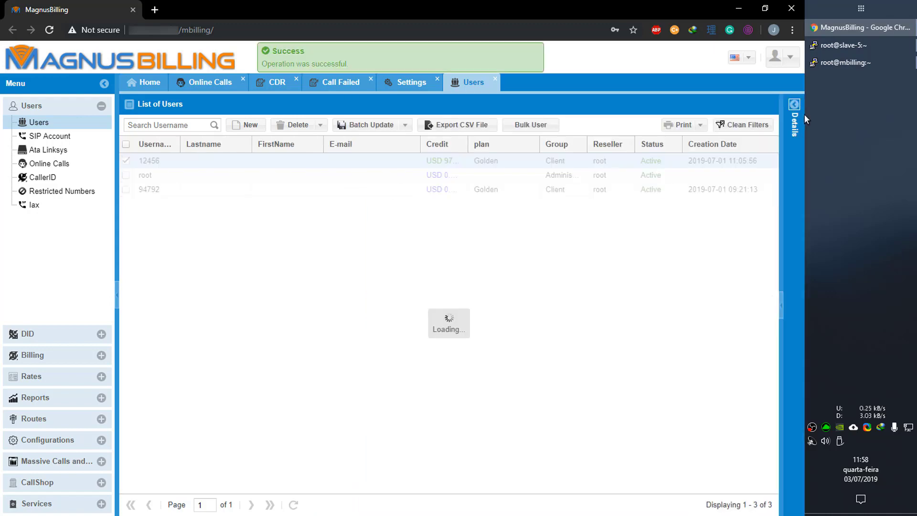
{"action": "left_click", "coordinate": [863, 49]}
{"action": "left_click", "coordinate": [857, 62]}
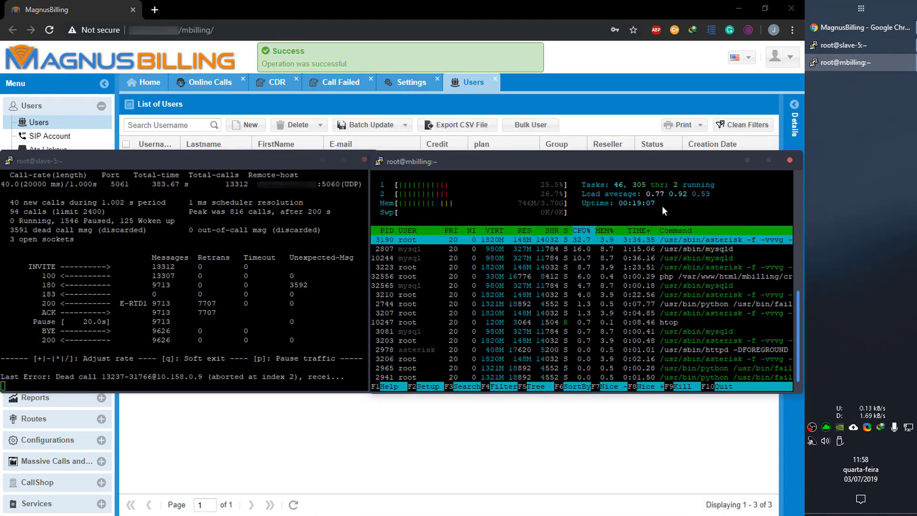